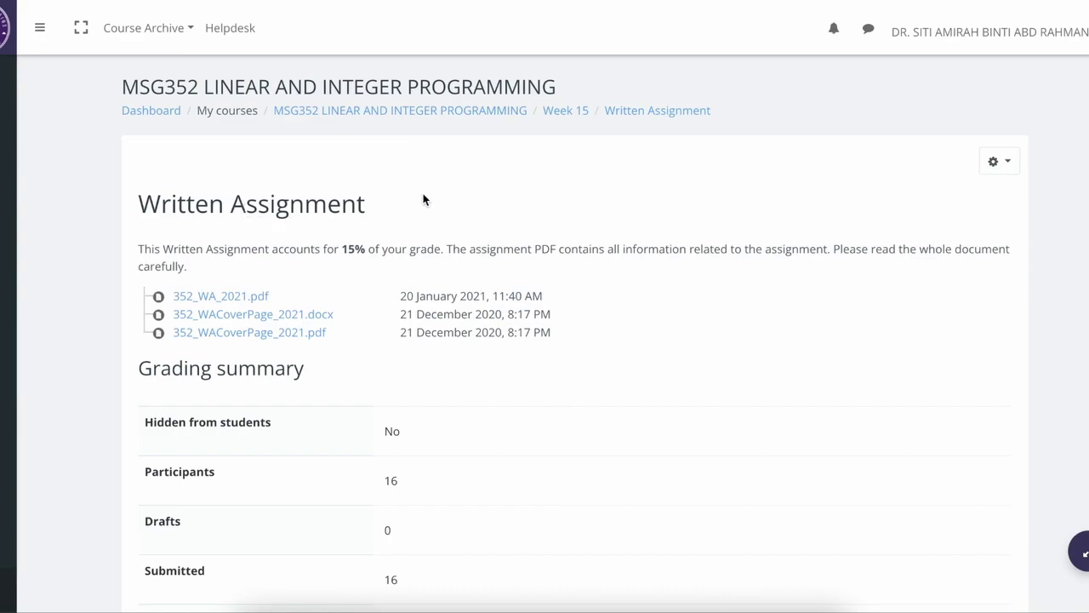
Open the list of all submissions for the Written Assignment and download all submissions
{"action": "scroll", "coordinate": [715, 268], "scroll_direction": "down", "scroll_amount": 5}
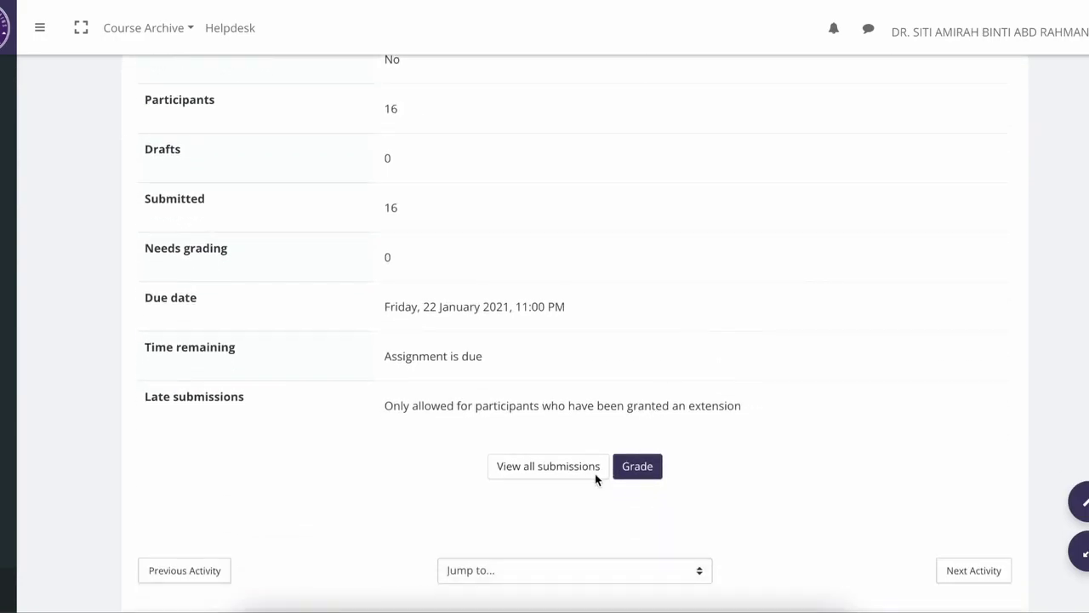
{"action": "left_click", "coordinate": [568, 467]}
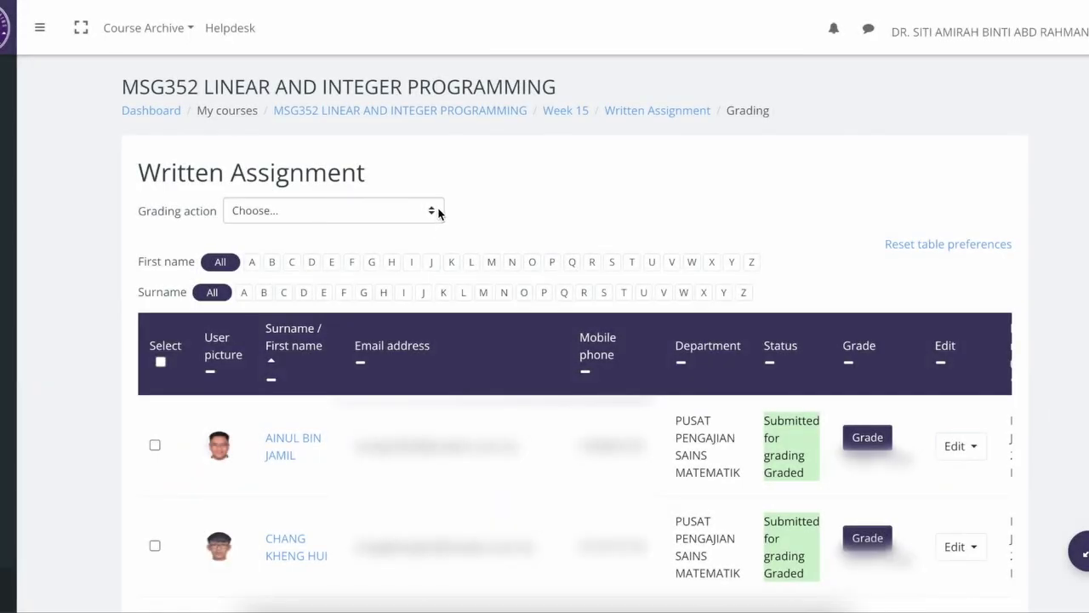
{"action": "left_click", "coordinate": [434, 213]}
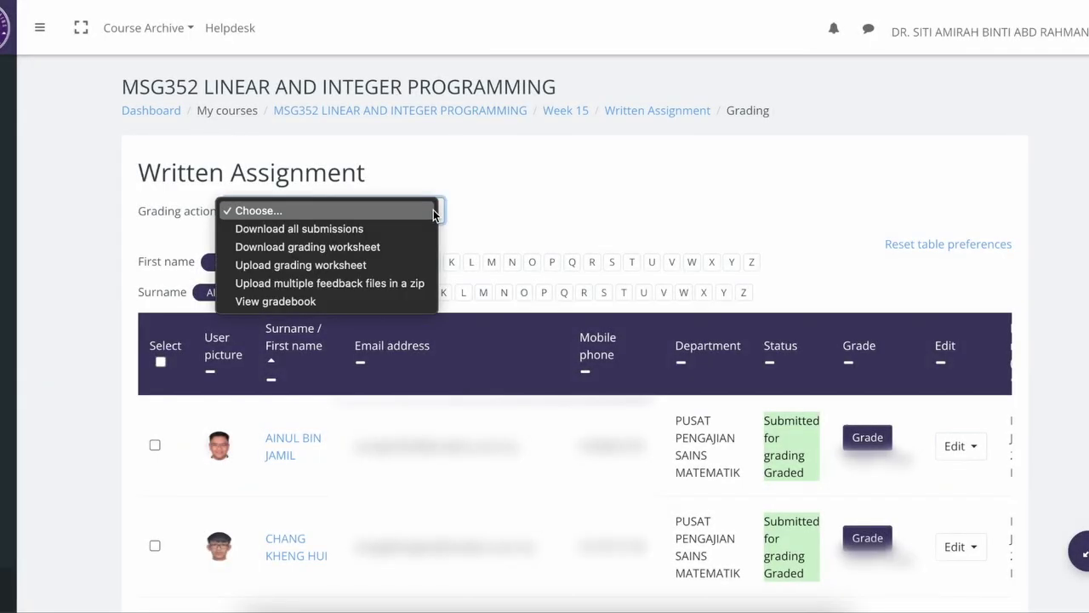
{"action": "left_click", "coordinate": [382, 229]}
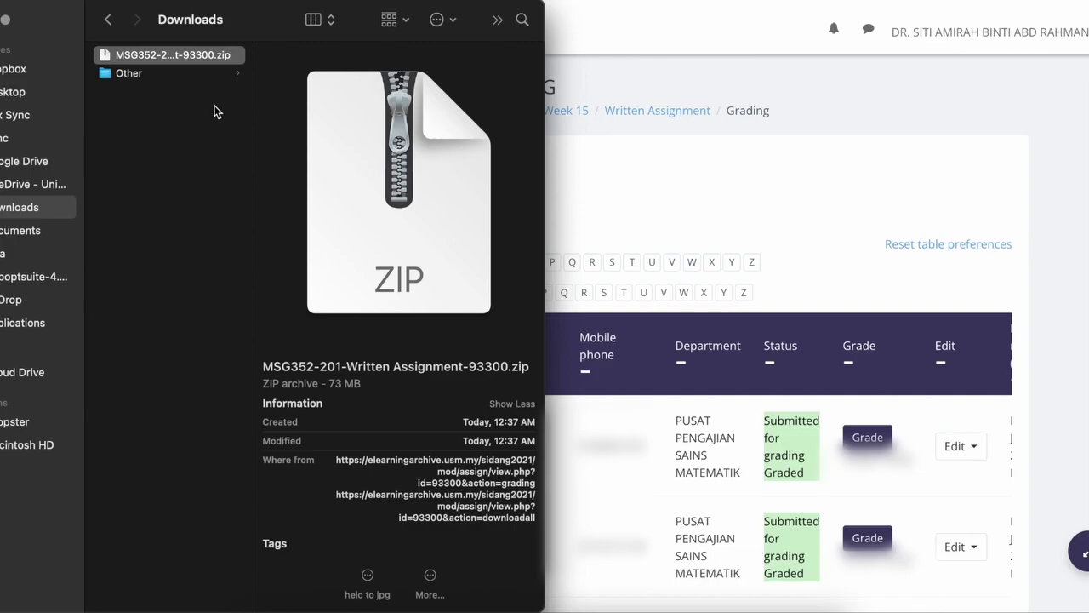
Extract the downloaded MSG352-201-Written Assignment-93300.zip in the Downloads folder
{"action": "right_click", "coordinate": [189, 54]}
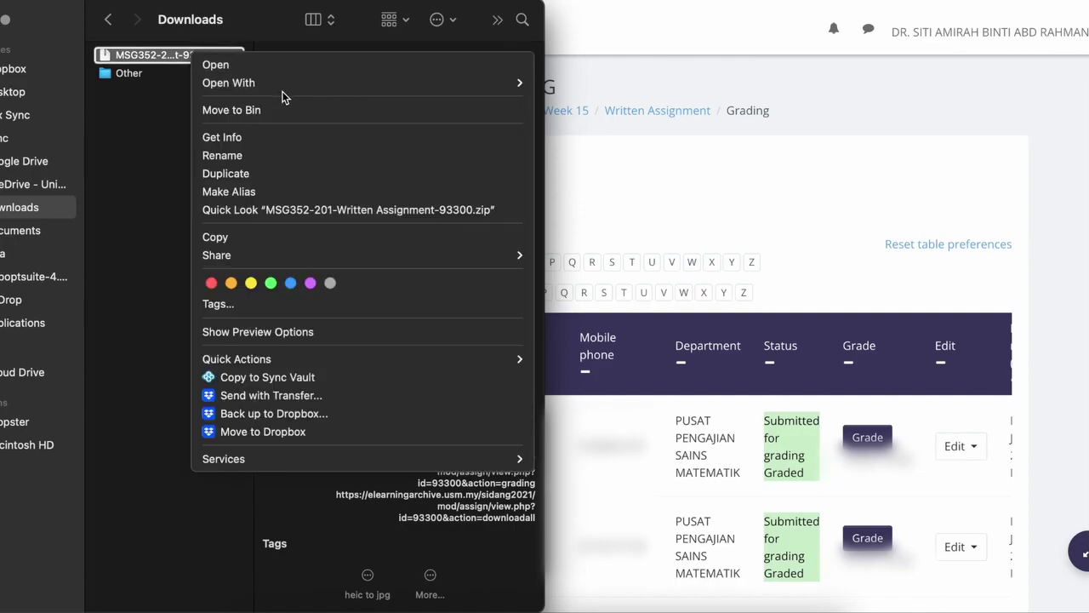
{"action": "mouse_move", "coordinate": [436, 84]}
{"action": "left_click", "coordinate": [600, 126]}
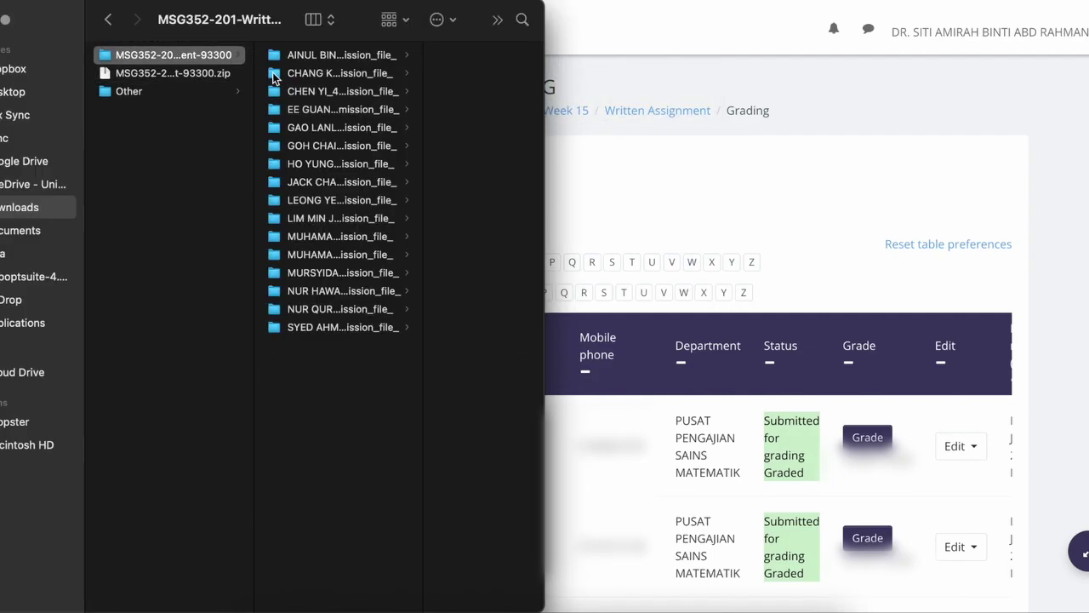
Look inside the first student's submission folder and preview the submitted PDF
{"action": "left_click", "coordinate": [315, 56]}
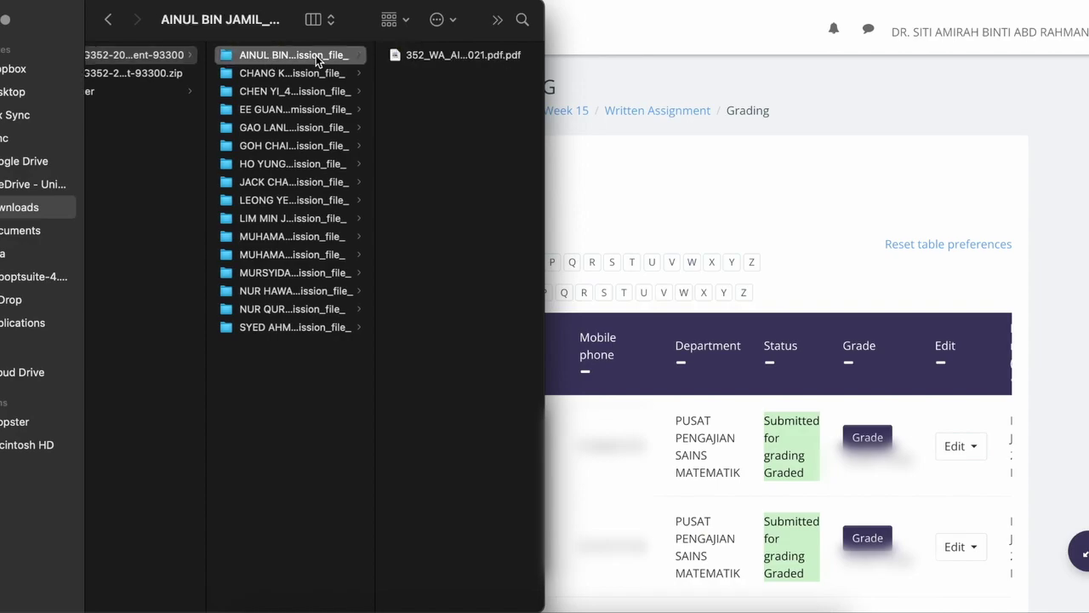
{"action": "left_click", "coordinate": [287, 74]}
{"action": "left_click", "coordinate": [282, 55]}
{"action": "left_click", "coordinate": [435, 58]}
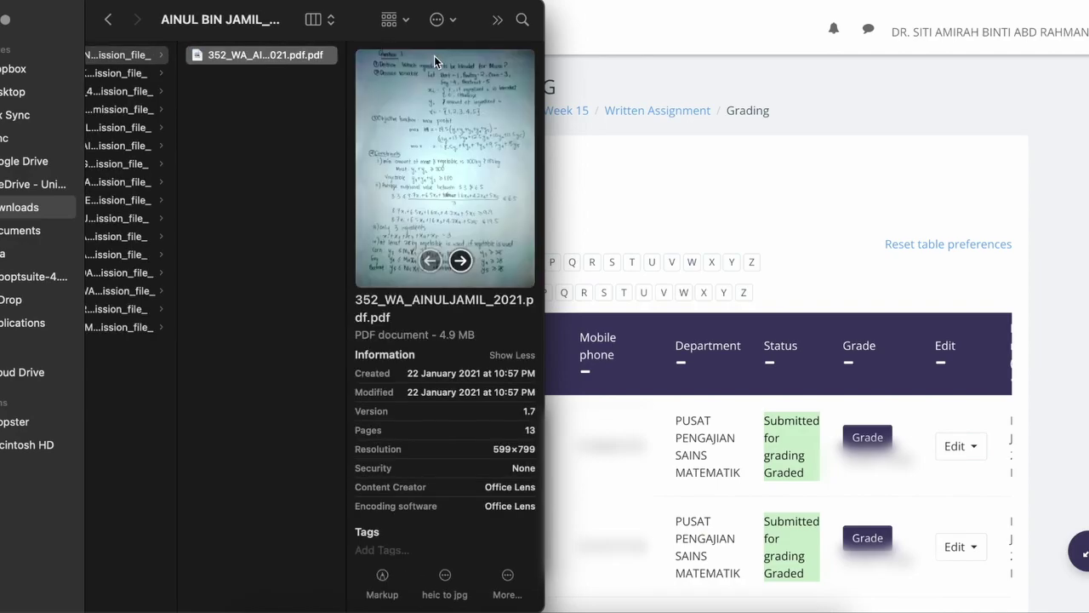
{"action": "scroll", "coordinate": [293, 94], "scroll_direction": "left", "scroll_amount": 5}
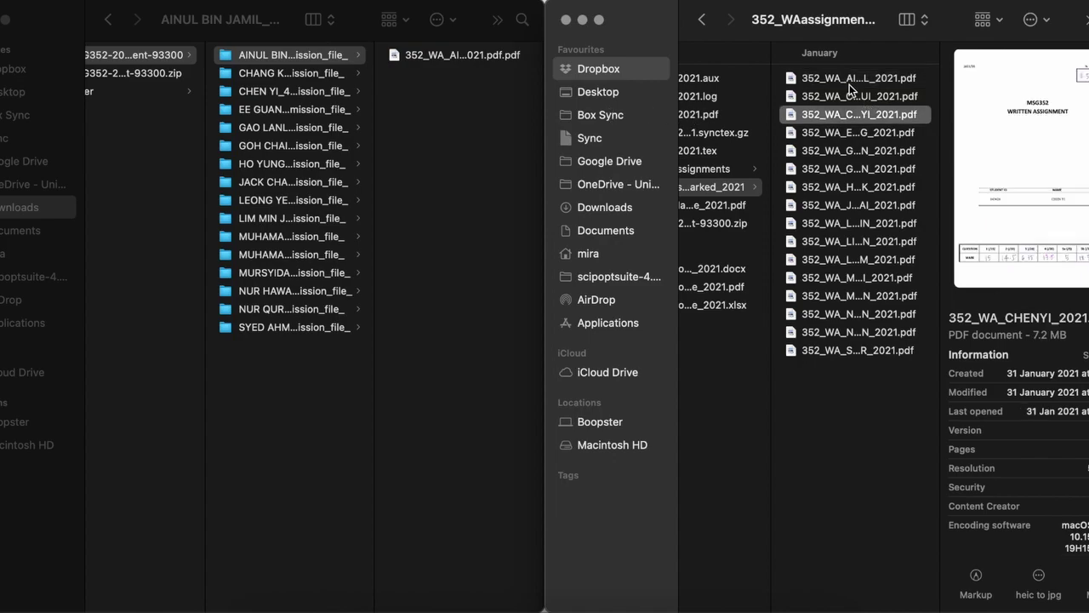
Replace the submitted PDF in the first student's folder with a copy of that student's marked PDF from the marked assignments folder
{"action": "left_click", "coordinate": [873, 113]}
{"action": "left_click", "coordinate": [843, 80]}
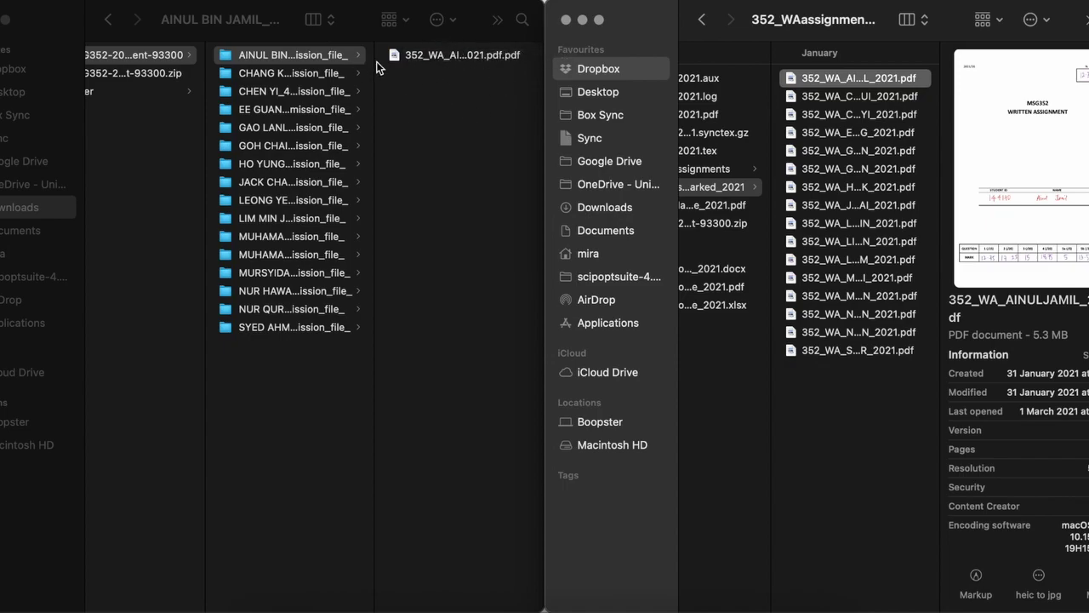
{"action": "left_click_drag", "start_coordinate": [415, 58], "coordinate": [834, 605]}
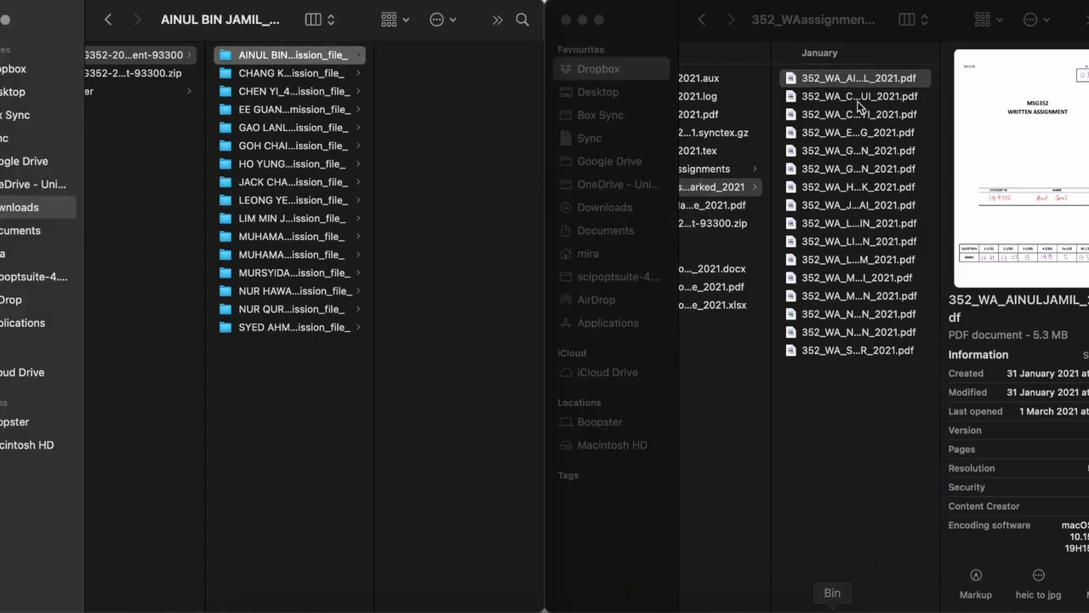
{"action": "left_click", "coordinate": [838, 80]}
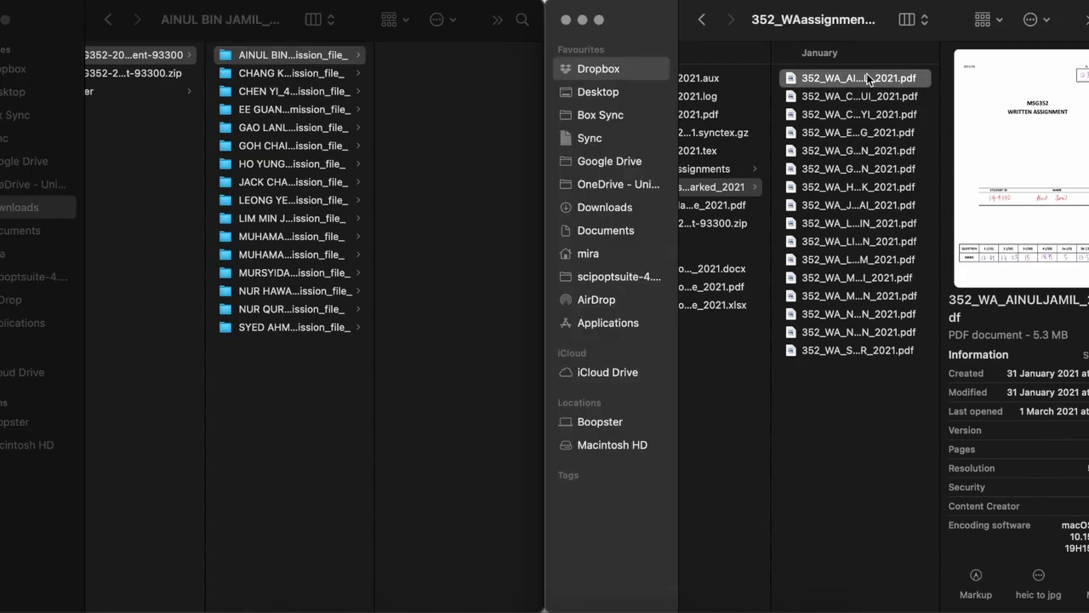
{"action": "left_click", "coordinate": [485, 164]}
{"action": "key", "text": "super+v"}
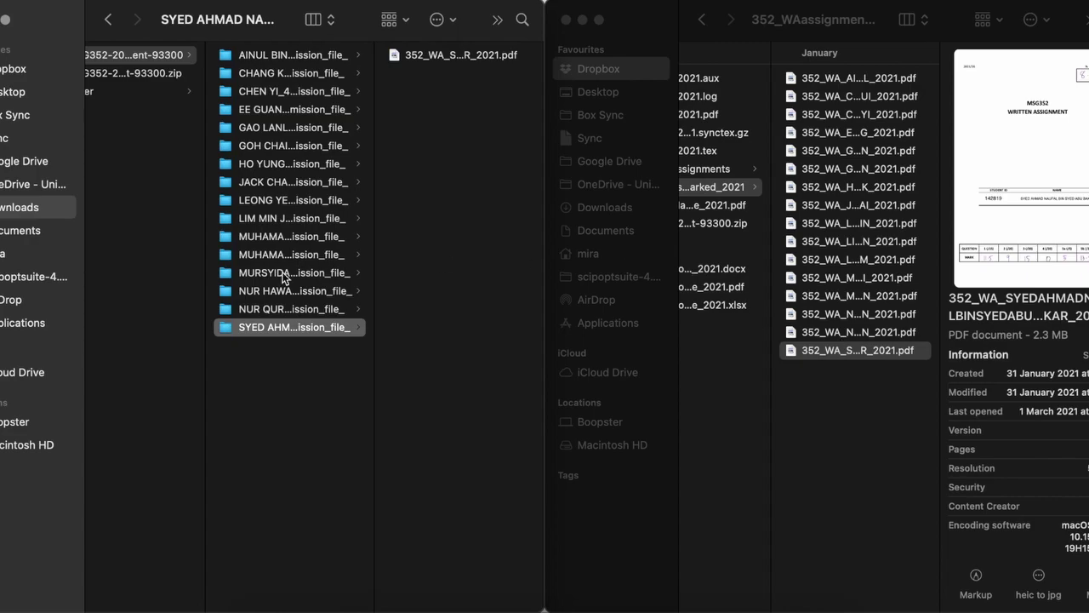
Move the original zip to the Bin and compress the MSG352-201-Written Assignment-93300 folder into a new zip
{"action": "scroll", "coordinate": [398, 247], "scroll_direction": "left", "scroll_amount": 3}
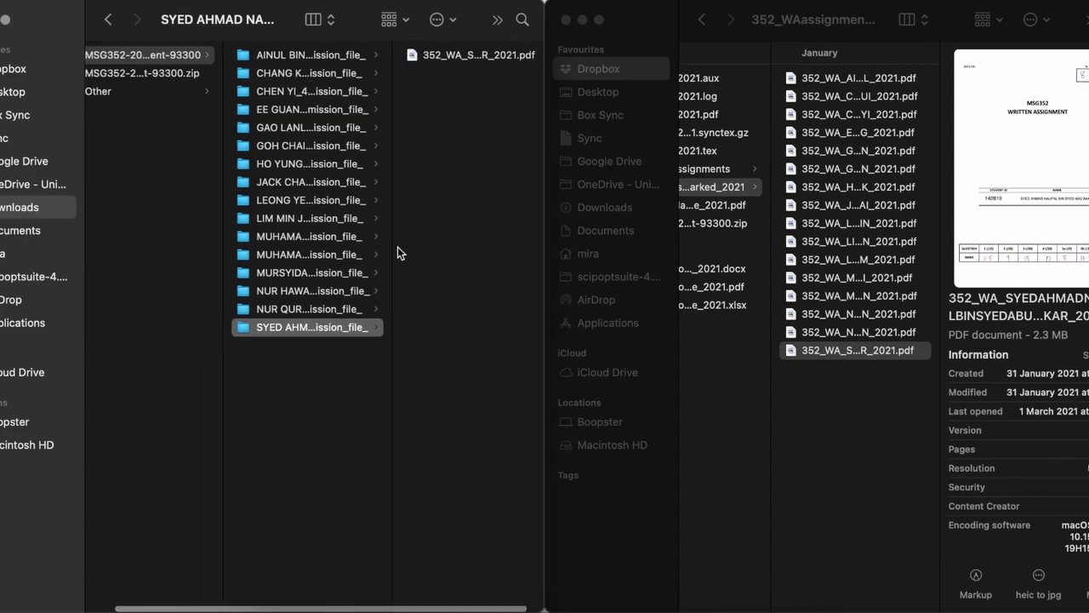
{"action": "left_click_drag", "start_coordinate": [136, 74], "coordinate": [848, 576]}
{"action": "left_click", "coordinate": [197, 56]}
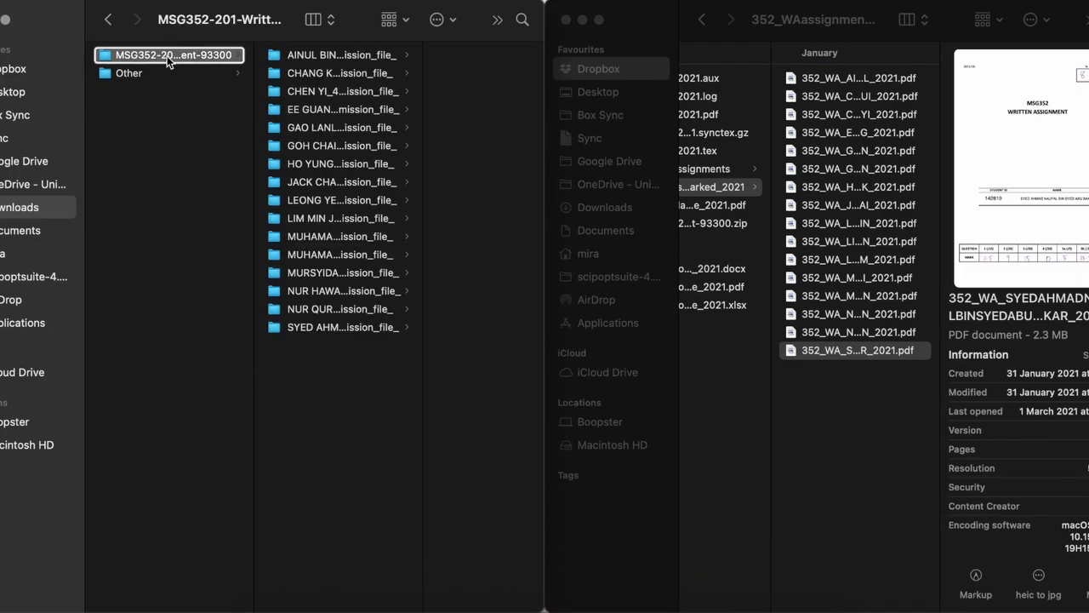
{"action": "right_click", "coordinate": [167, 56]}
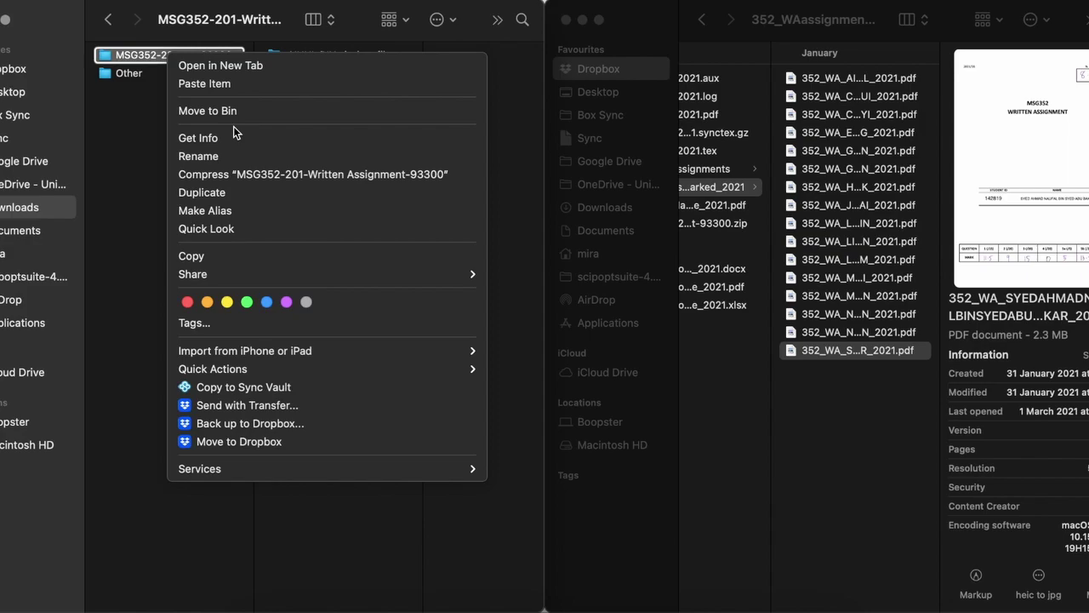
{"action": "left_click", "coordinate": [243, 174]}
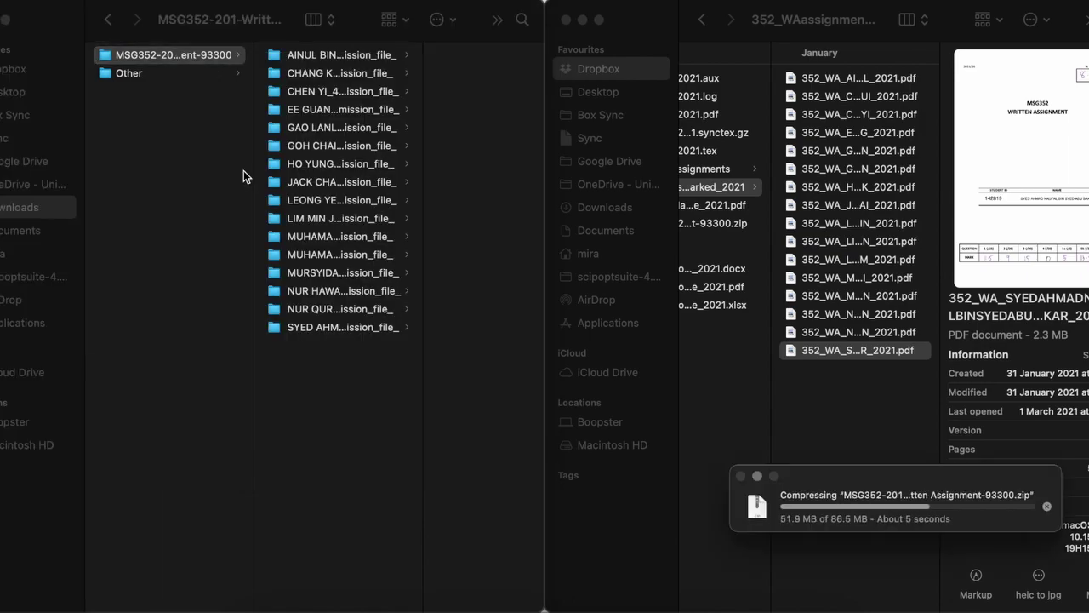
{"action": "left_click", "coordinate": [194, 75]}
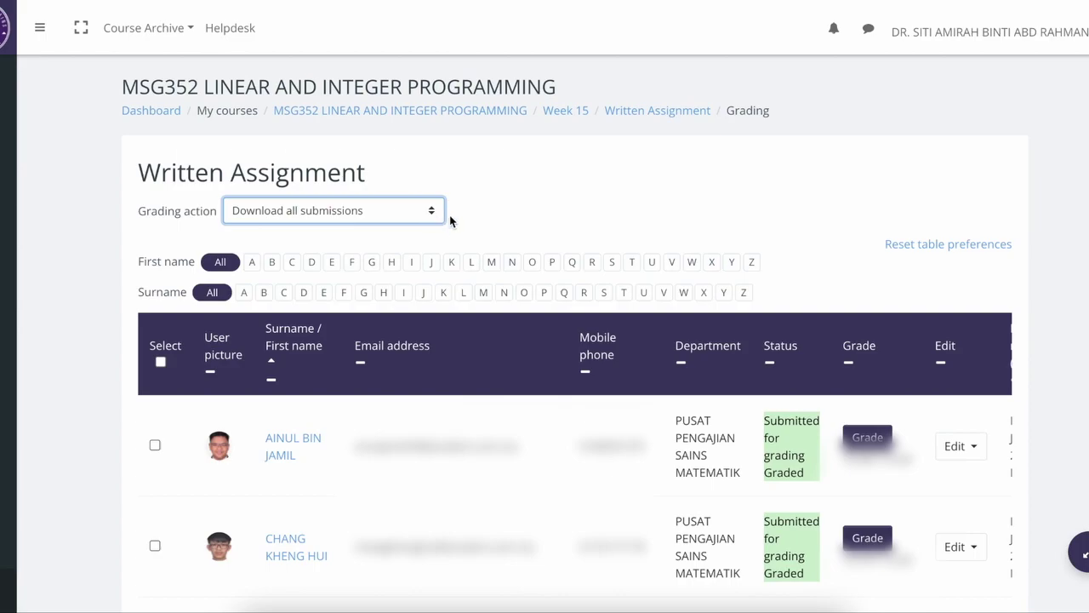
Choose the grading action for uploading multiple feedback files in a zip and add MSG352-201-Written Assignment-93300.zip from Downloads
{"action": "left_click", "coordinate": [484, 201]}
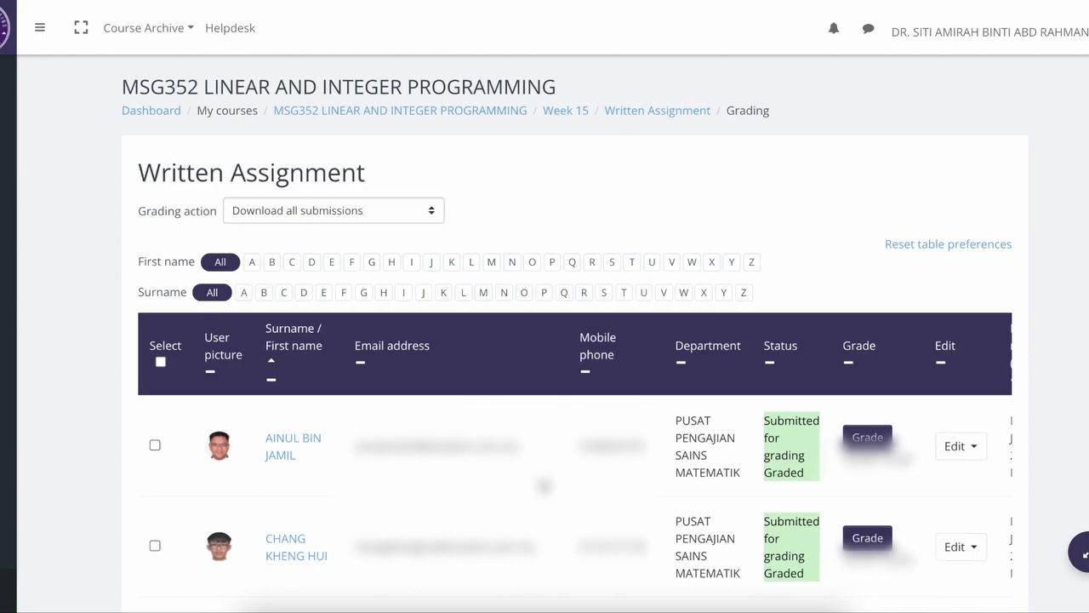
{"action": "left_click", "coordinate": [431, 211]}
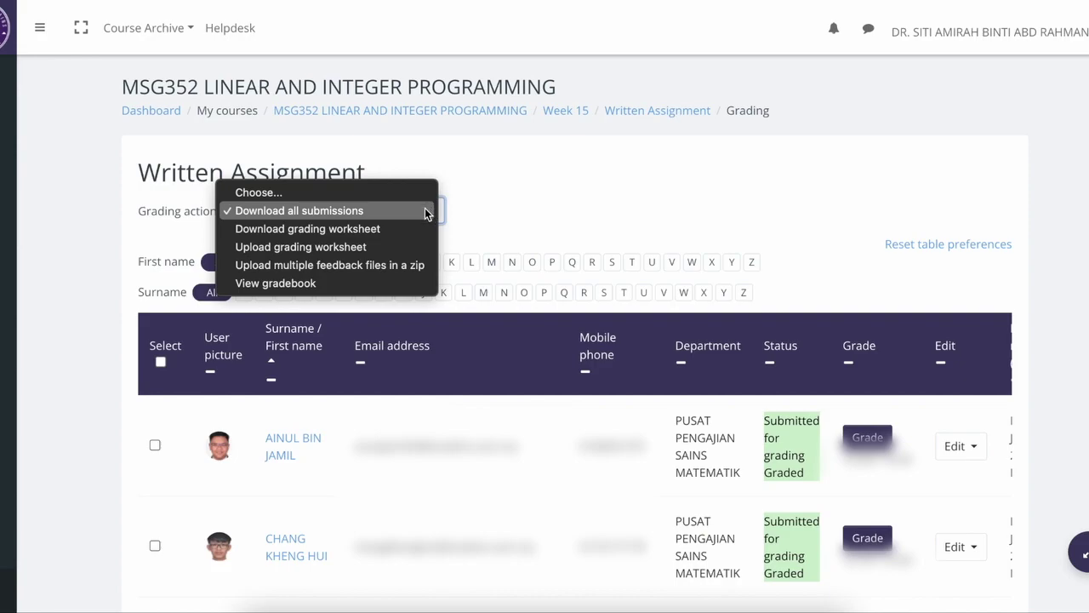
{"action": "left_click", "coordinate": [406, 267]}
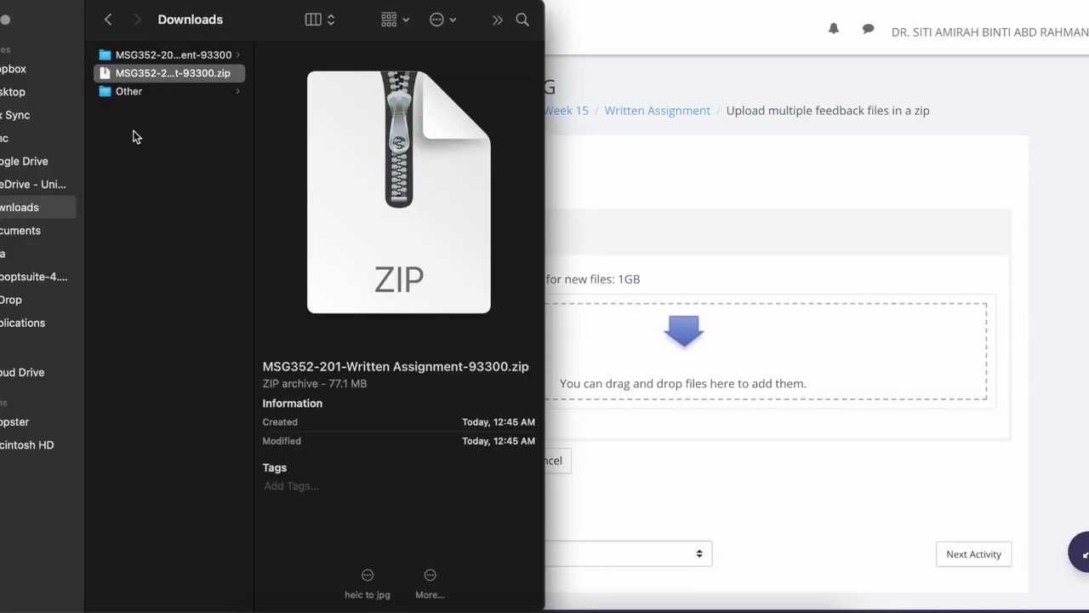
{"action": "key", "text": "super+Tab"}
{"action": "left_click_drag", "start_coordinate": [139, 85], "coordinate": [677, 354]}
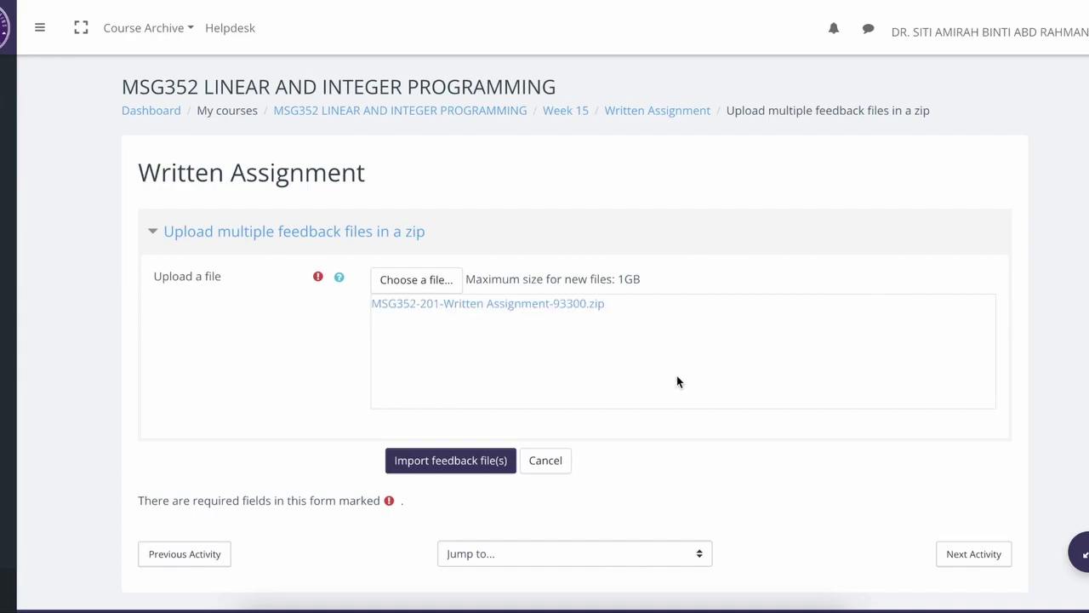
Import the feedback files from the uploaded zip, confirm the upload and continue to the grading table
{"action": "left_click", "coordinate": [451, 460]}
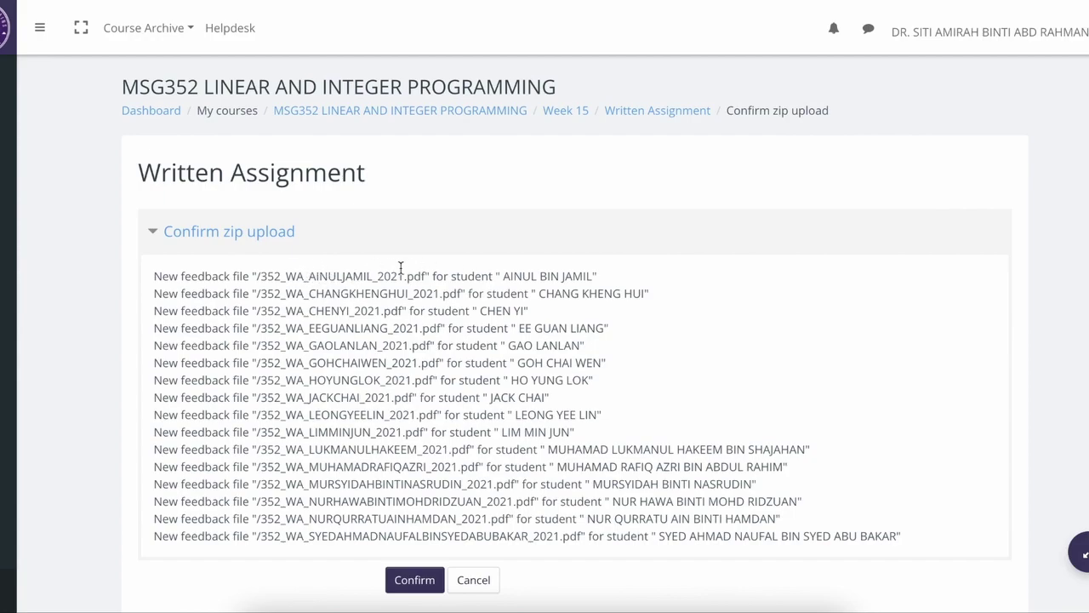
{"action": "scroll", "coordinate": [566, 334], "scroll_direction": "down", "scroll_amount": 2}
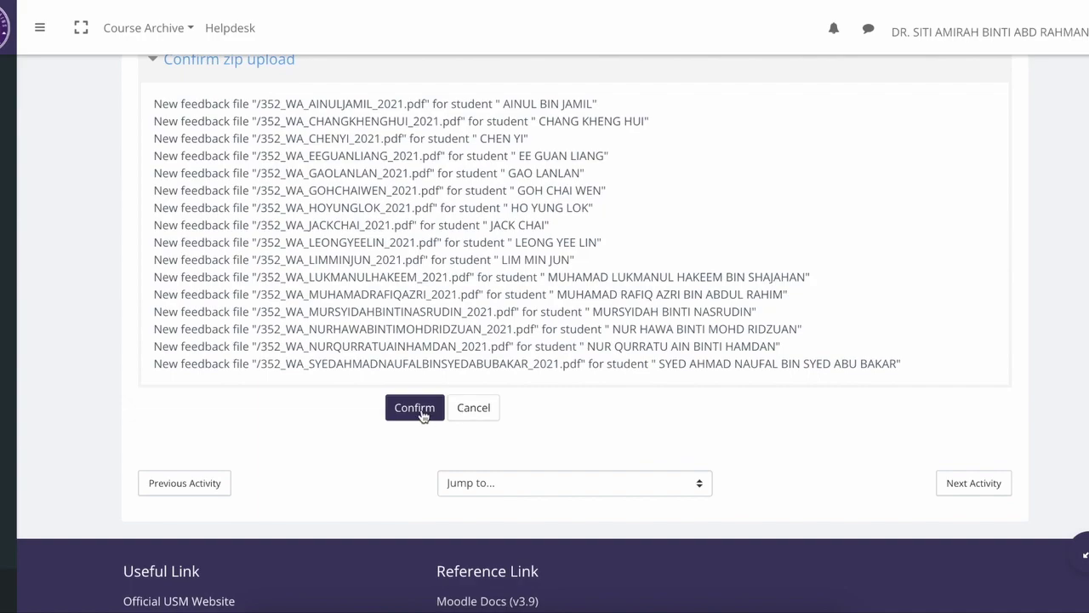
{"action": "left_click", "coordinate": [423, 414]}
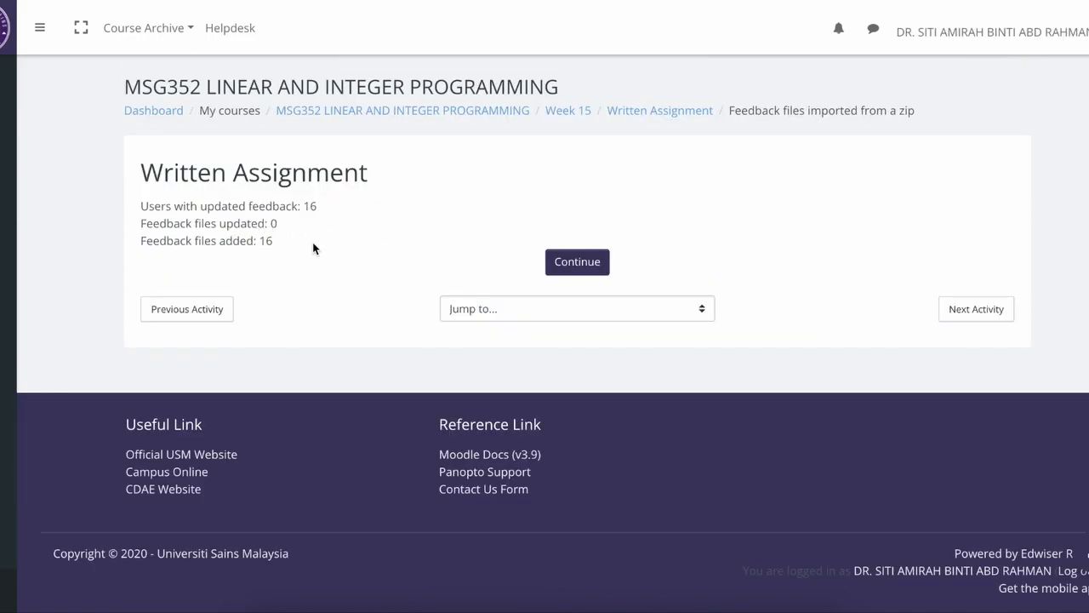
{"action": "left_click", "coordinate": [573, 271]}
Examine the Feedback files column of the grading table to check each student's marked PDF
{"action": "scroll", "coordinate": [587, 383], "scroll_direction": "down", "scroll_amount": 1}
{"action": "scroll", "coordinate": [598, 413], "scroll_direction": "right", "scroll_amount": 5}
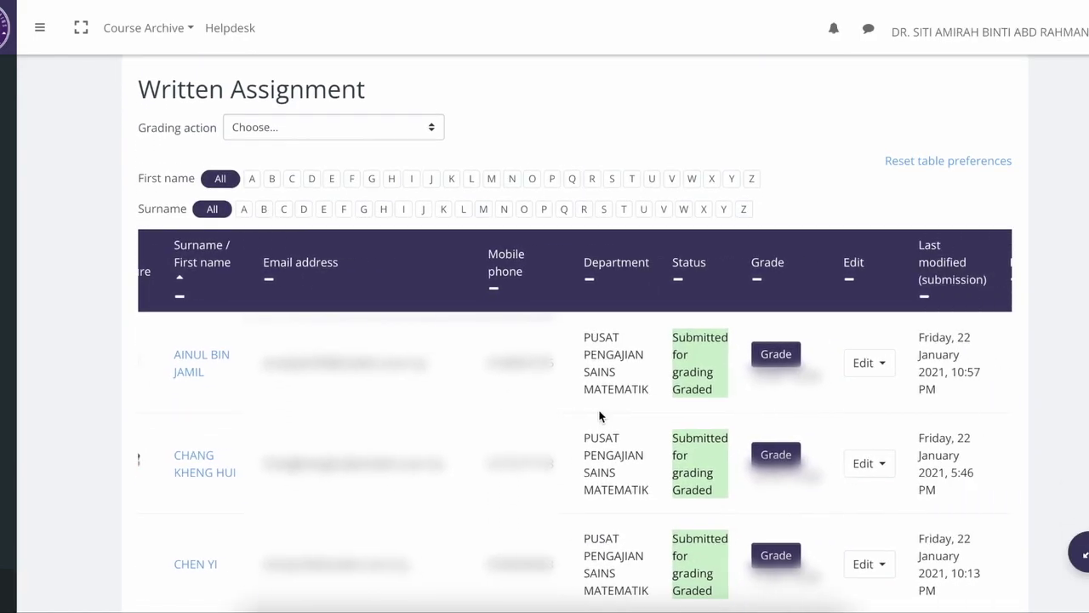
{"action": "scroll", "coordinate": [600, 416], "scroll_direction": "right", "scroll_amount": 5}
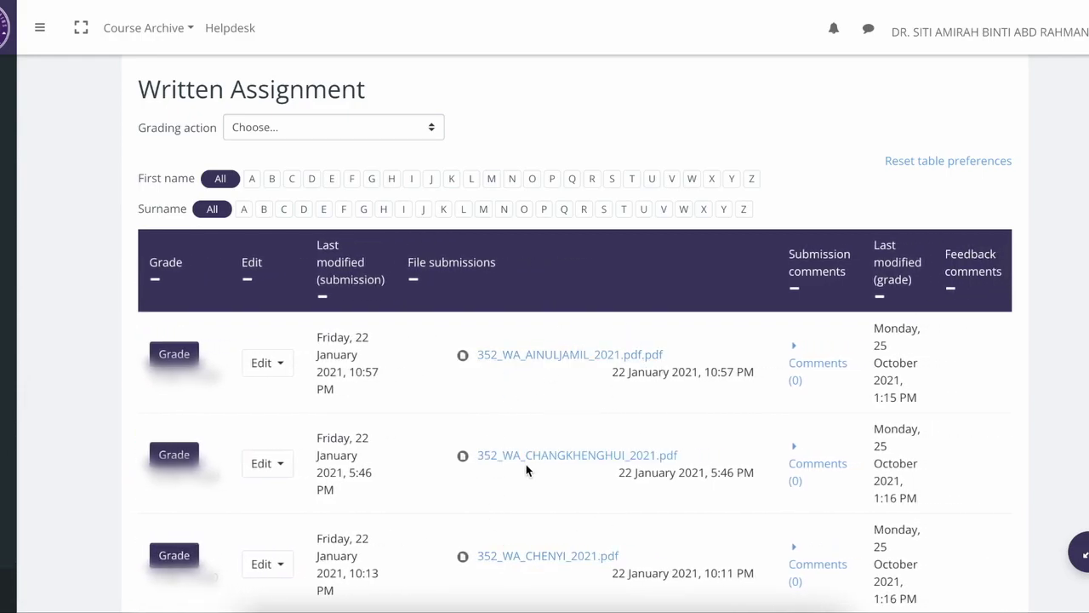
{"action": "scroll", "coordinate": [610, 436], "scroll_direction": "right", "scroll_amount": 7}
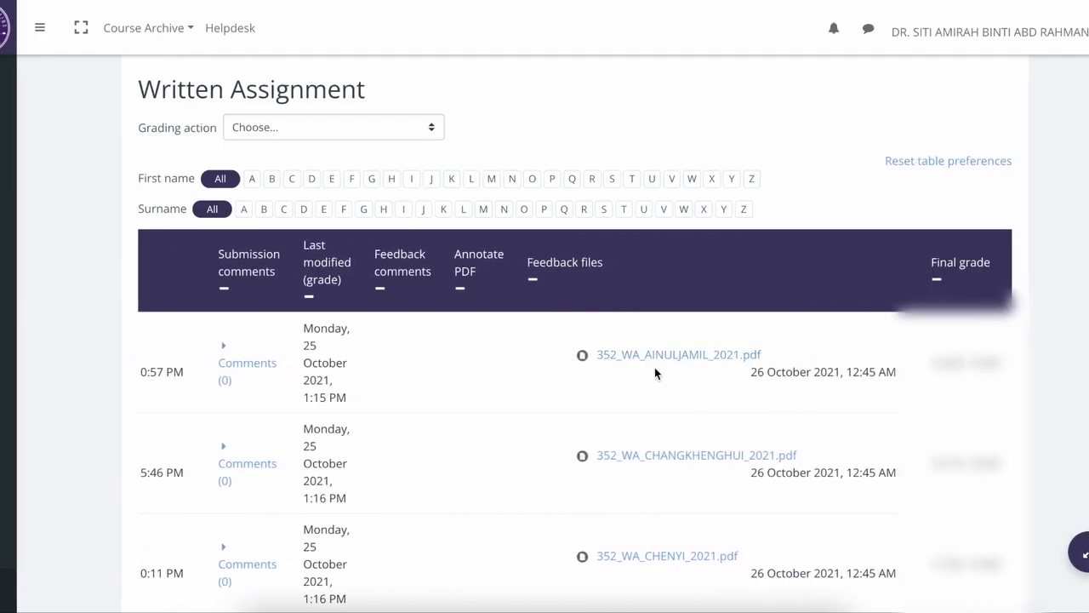
{"action": "scroll", "coordinate": [658, 383], "scroll_direction": "down", "scroll_amount": 2}
{"action": "scroll", "coordinate": [661, 395], "scroll_direction": "down", "scroll_amount": 4}
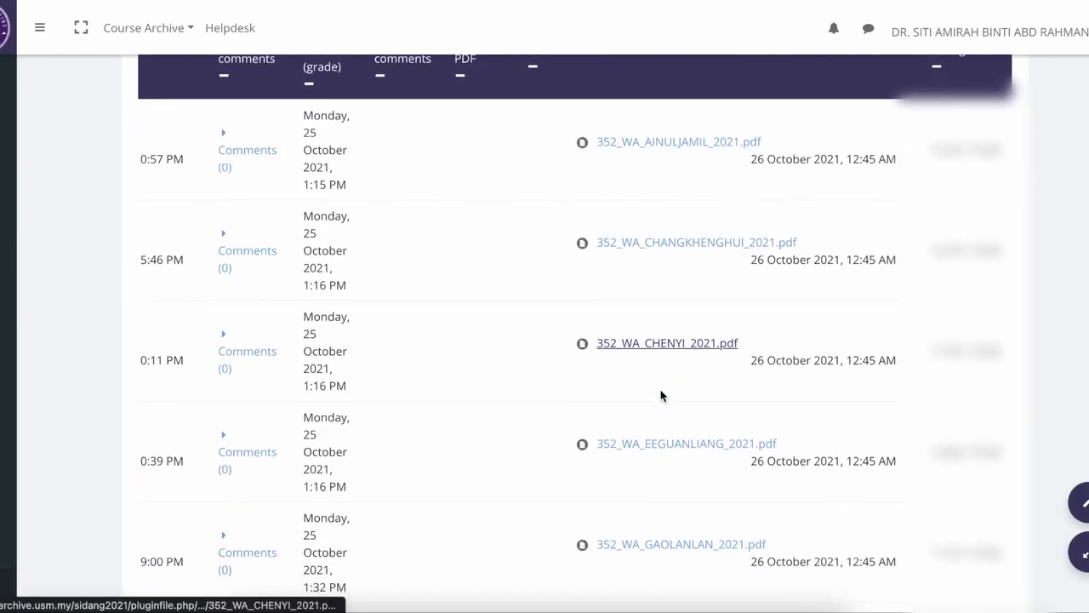
{"action": "scroll", "coordinate": [661, 396], "scroll_direction": "down", "scroll_amount": 15}
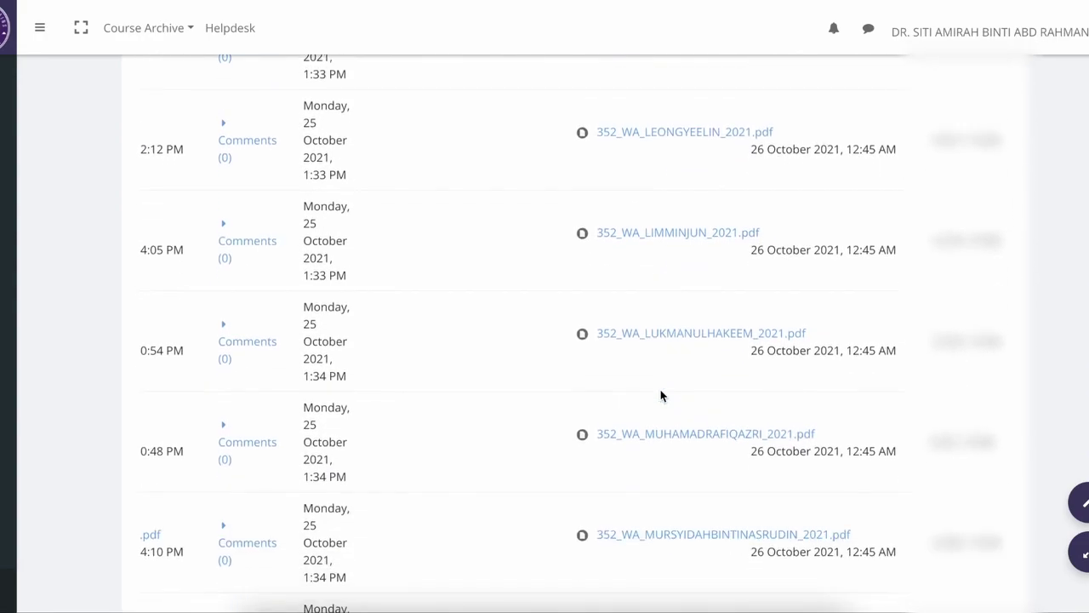
{"action": "scroll", "coordinate": [661, 396], "scroll_direction": "up", "scroll_amount": 20}
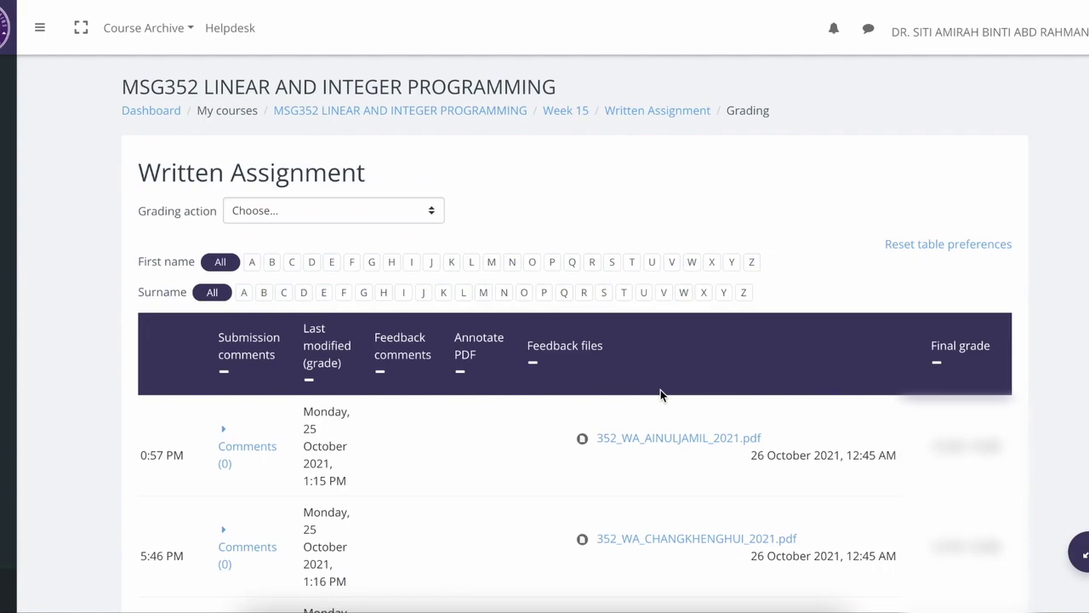
{"action": "scroll", "coordinate": [693, 409], "scroll_direction": "down", "scroll_amount": 3}
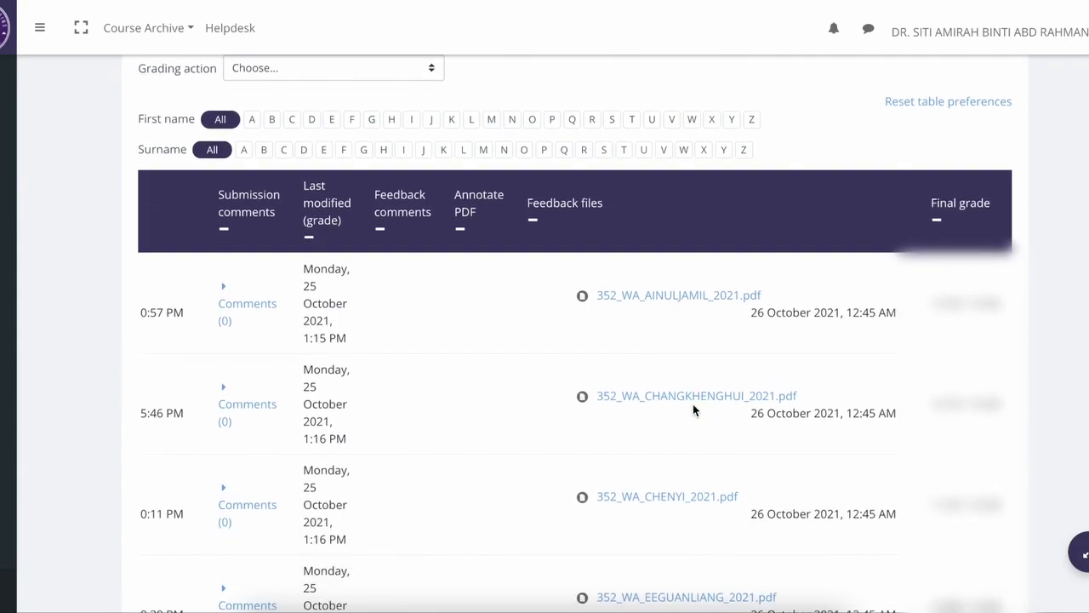
{"action": "scroll", "coordinate": [706, 335], "scroll_direction": "down", "scroll_amount": 1}
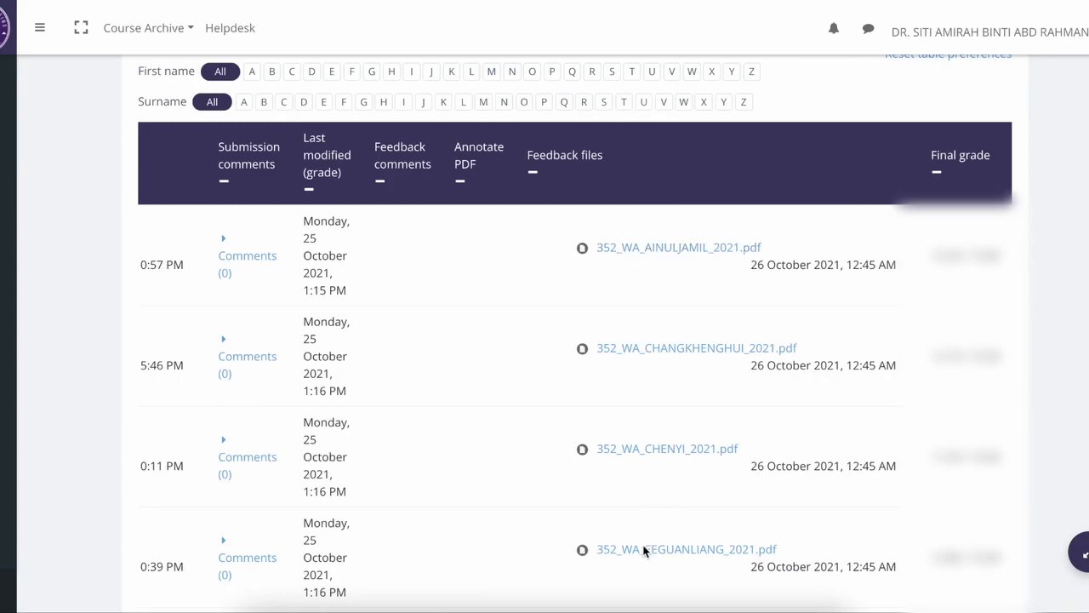
{"action": "scroll", "coordinate": [637, 284], "scroll_direction": "up", "scroll_amount": 4}
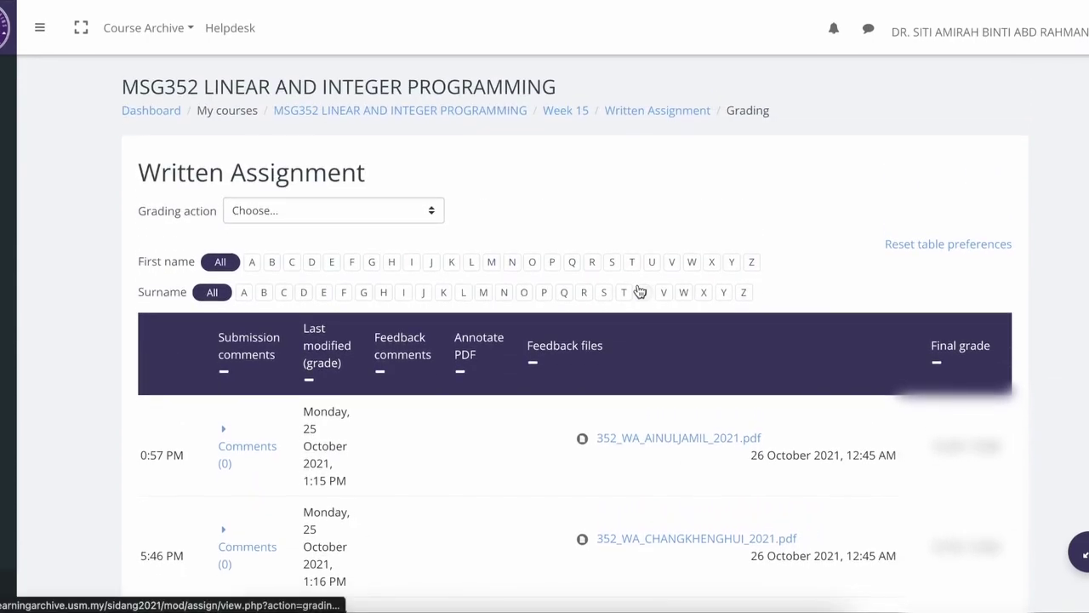